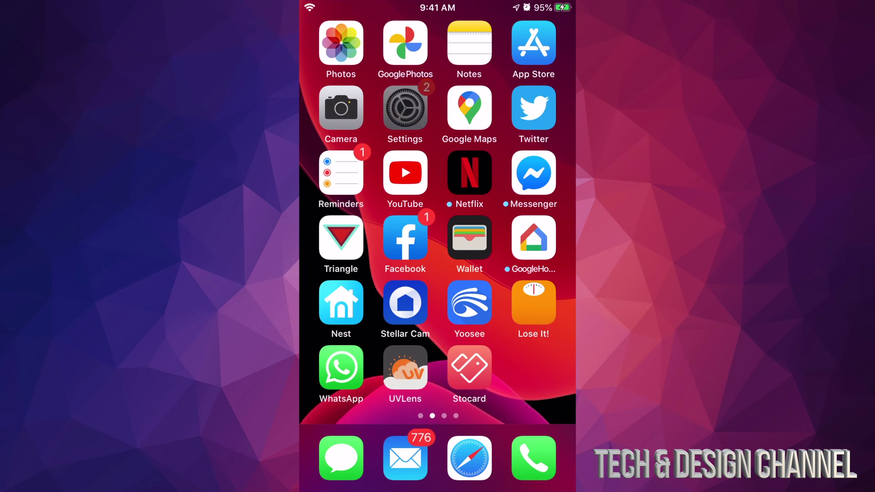
Launch the Settings app from the iPhone home screen to reach the General section.
click(405, 108)
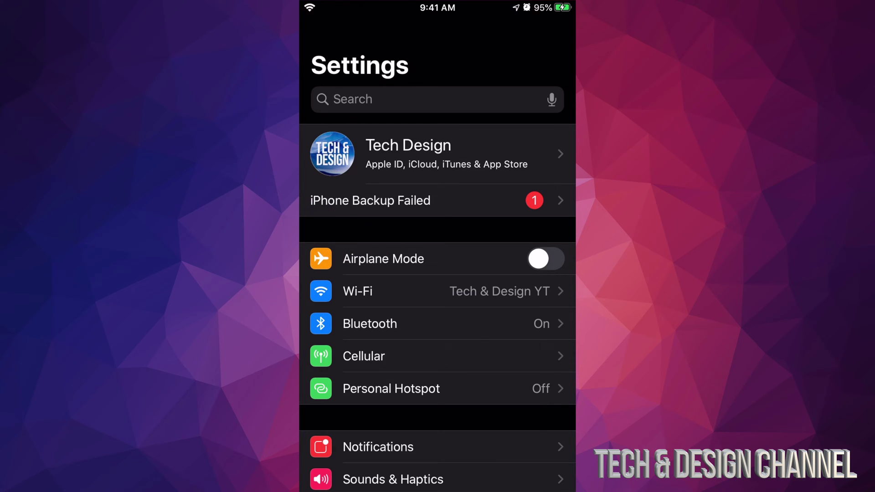
scroll(438, 274, down, 1)
scroll(438, 274, down, 3)
scroll(438, 274, down, 3)
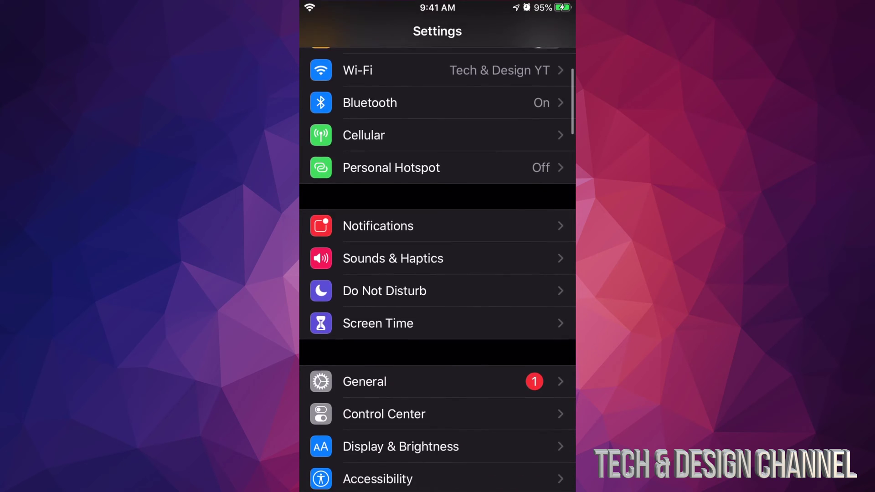
scroll(438, 274, down, 3)
scroll(438, 274, down, 2)
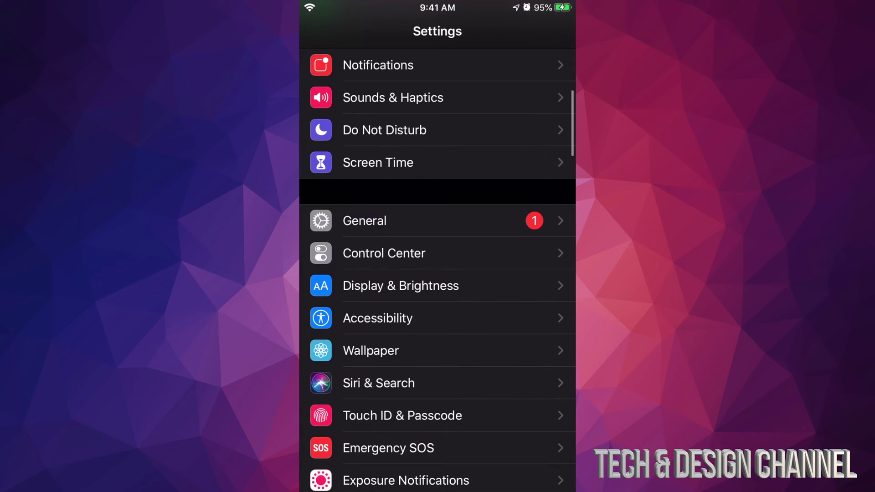
Go to General > Software Update to view the iOS 14 update and its release notes.
click(364, 220)
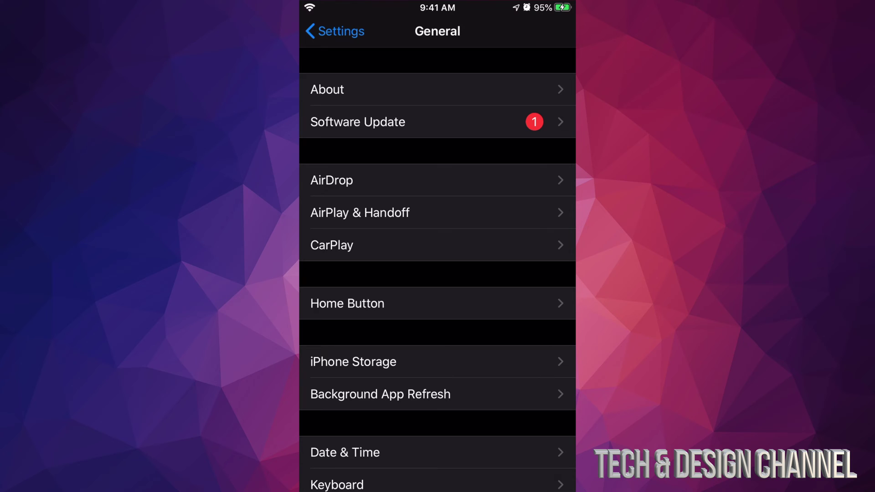
click(357, 122)
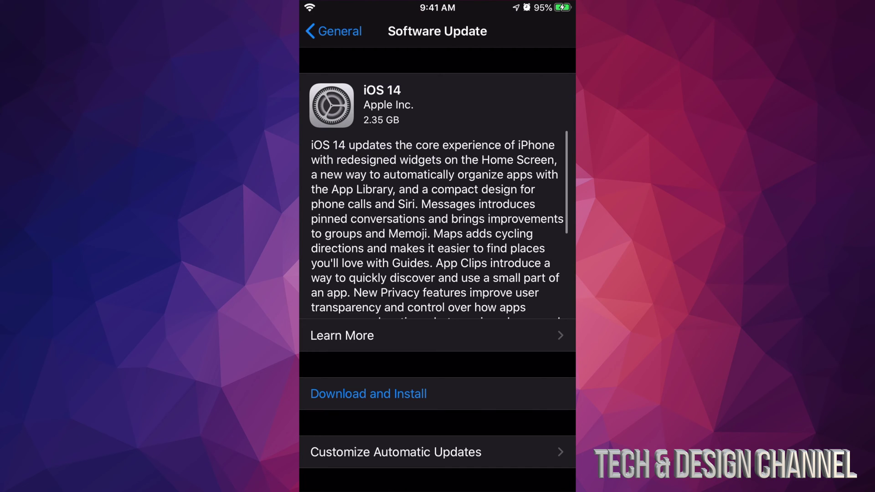
scroll(438, 224, down, 5)
scroll(438, 224, down, 2)
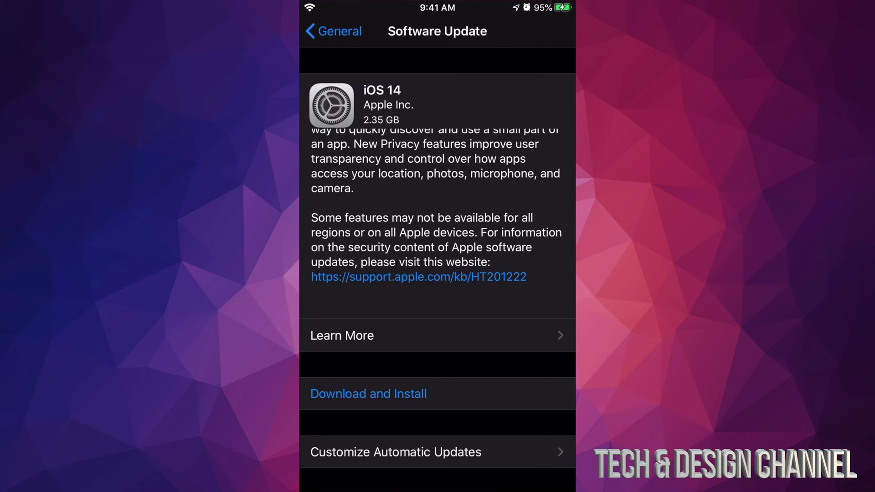
scroll(437, 262, down, 2)
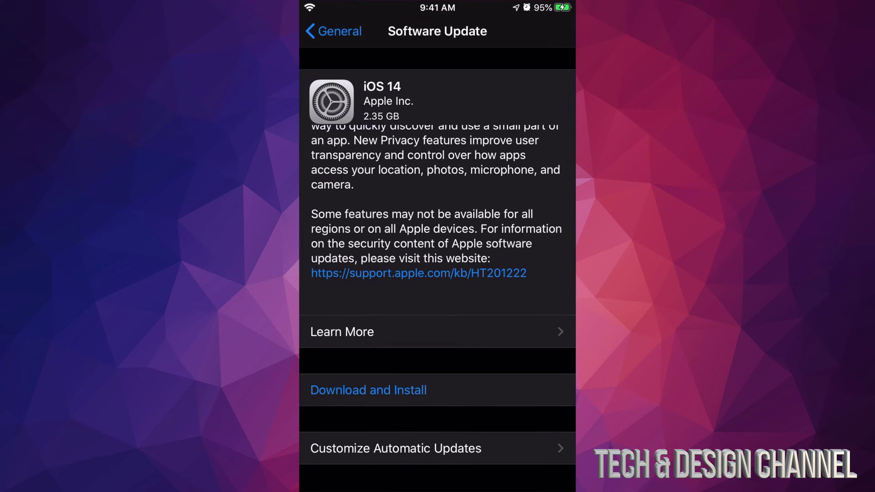
Start the iOS 14 download and install, agreeing to the iOS terms and conditions twice.
click(368, 389)
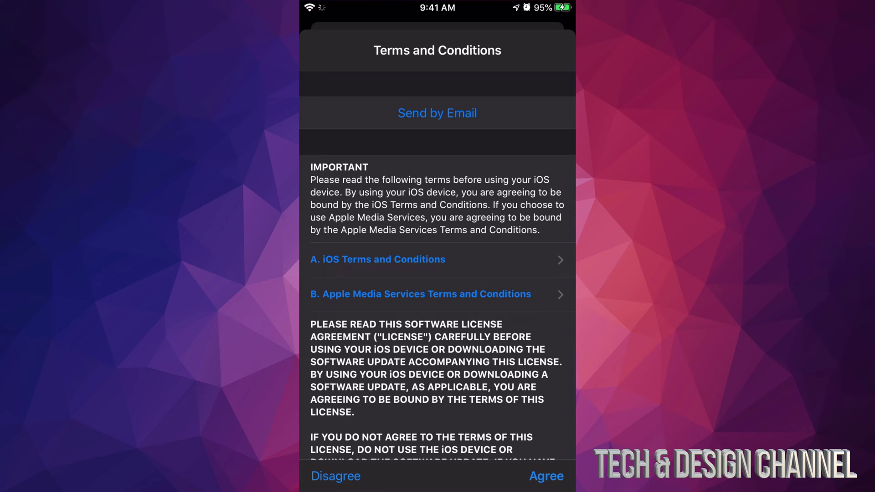
click(547, 477)
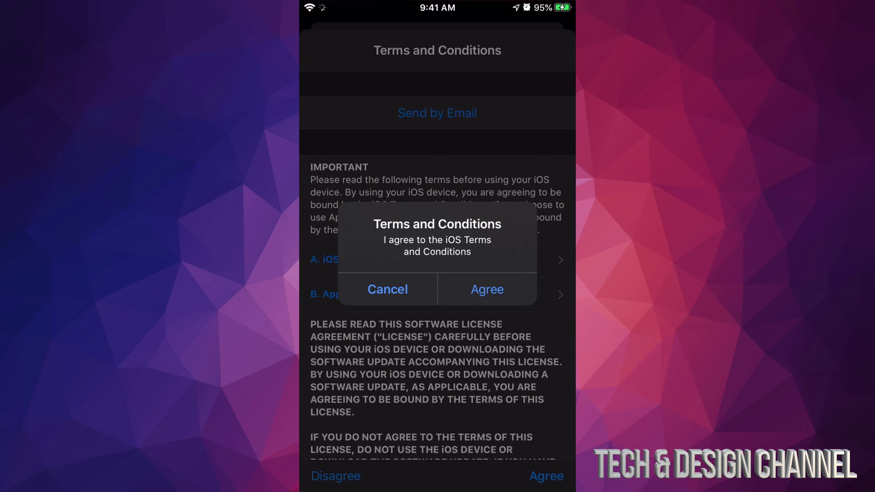
click(487, 289)
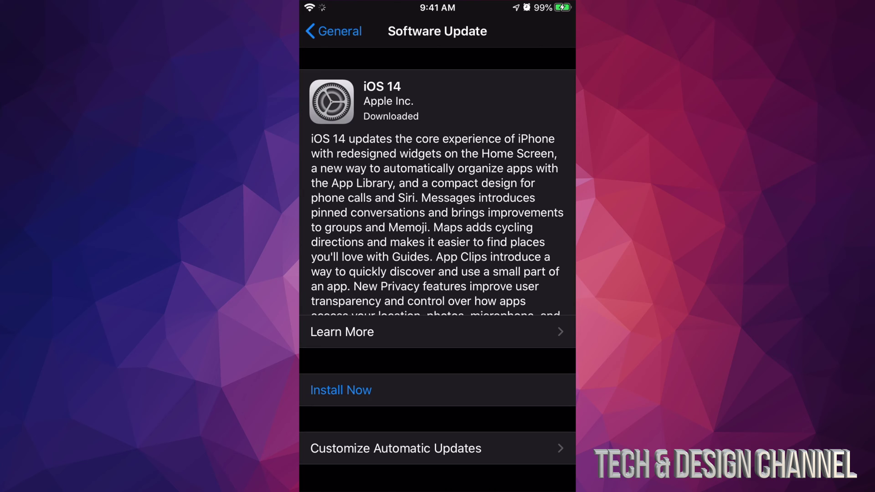
Install the downloaded iOS 14 now and let the iPhone restart to the home screen.
click(341, 390)
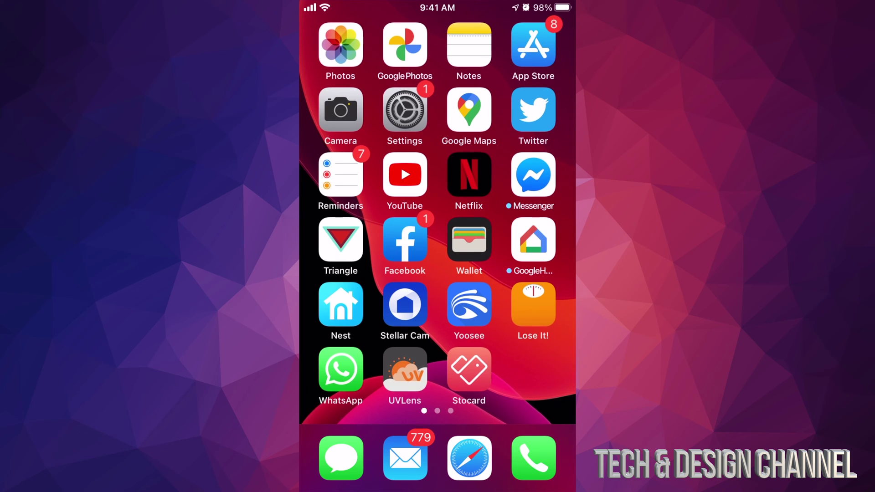
Reopen Software Update to confirm iOS 14.0 is up to date, then close Settings.
click(406, 109)
click(358, 122)
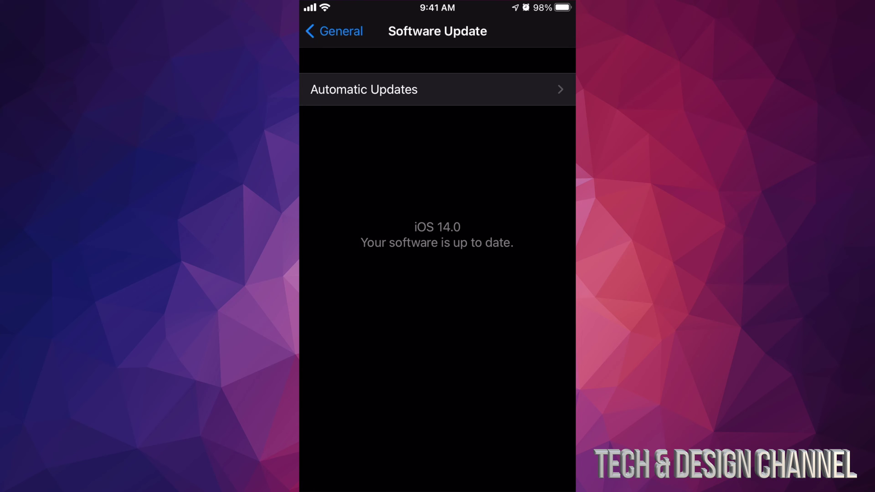
click(335, 30)
click(335, 30)
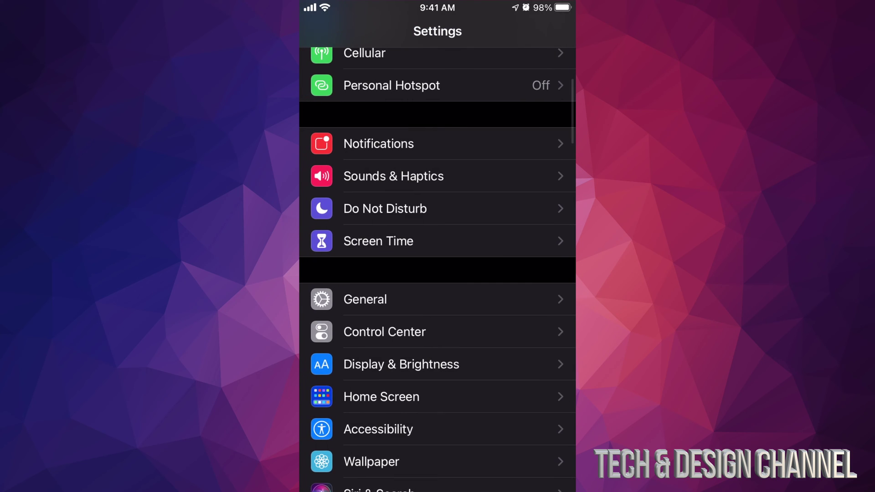
scroll(437, 274, up, 5)
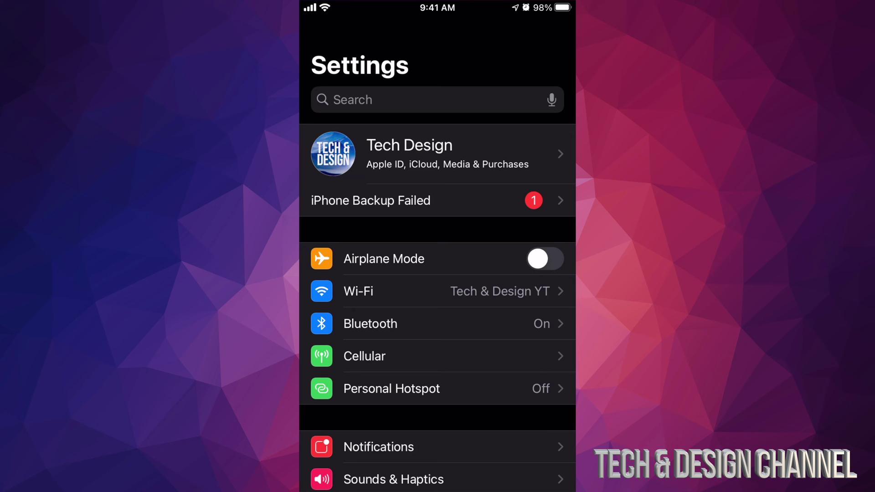
drag(438, 486, 437, 308)
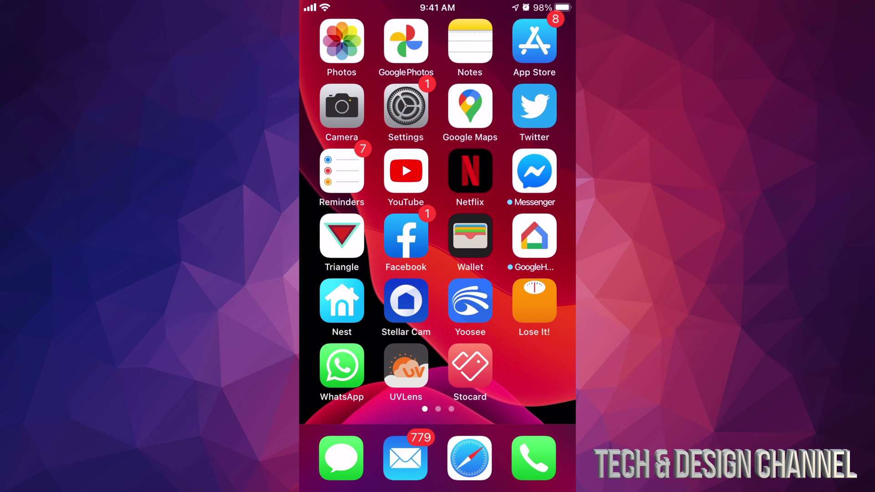